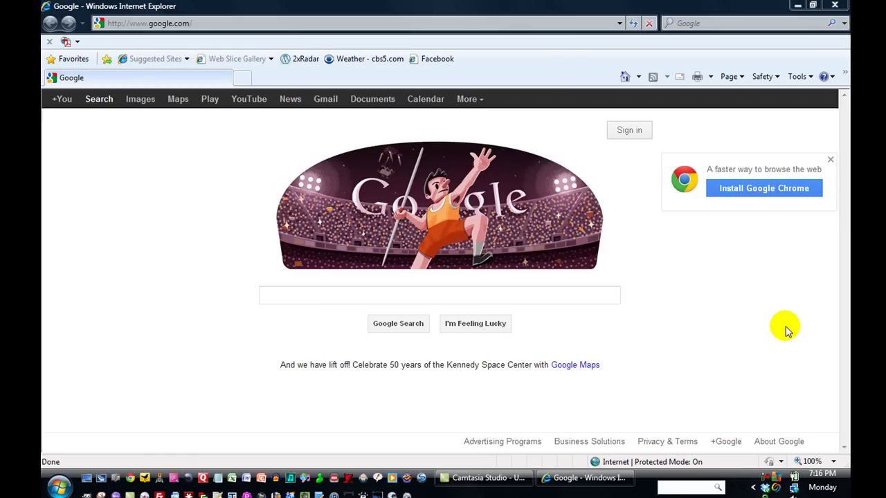
- Load the tammiechrinstylist.com/book booking page in Internet Explorer via the address bar suggestion
left_click(242, 25)
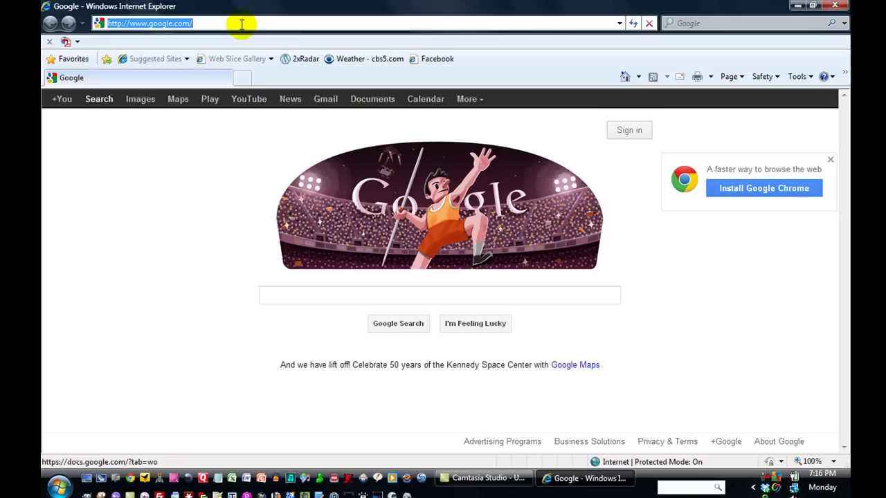
type("w")
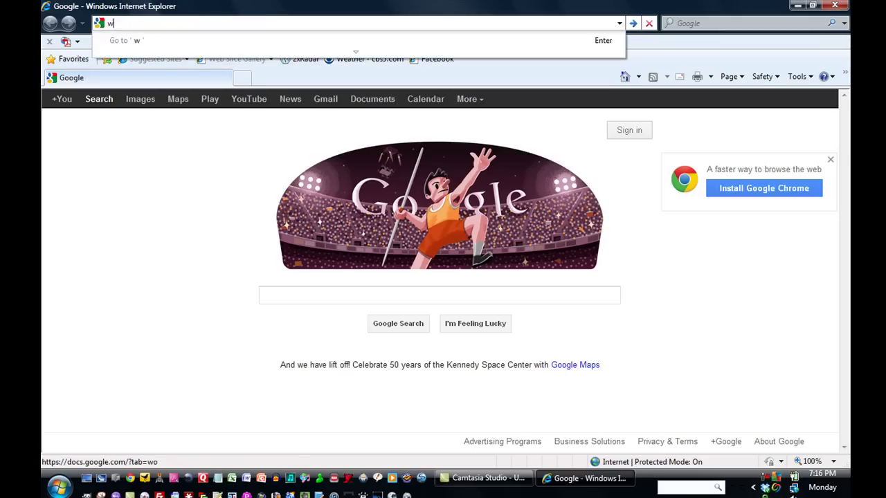
type("ww.t")
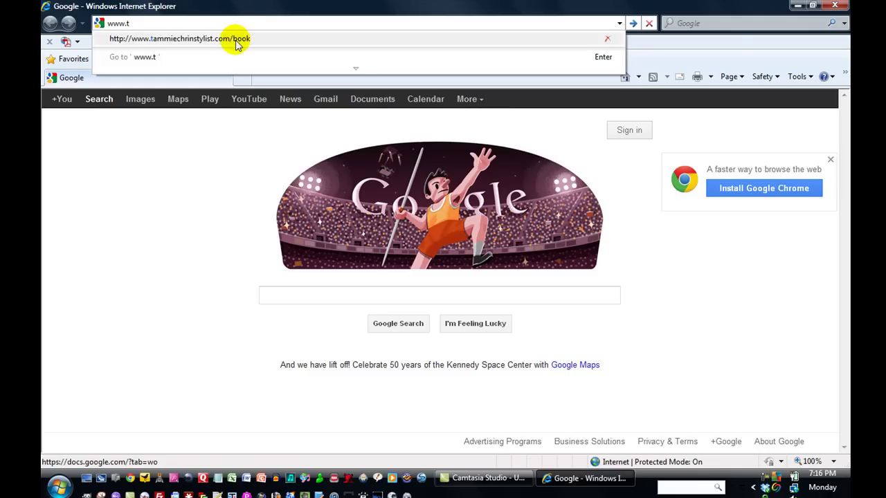
left_click(236, 40)
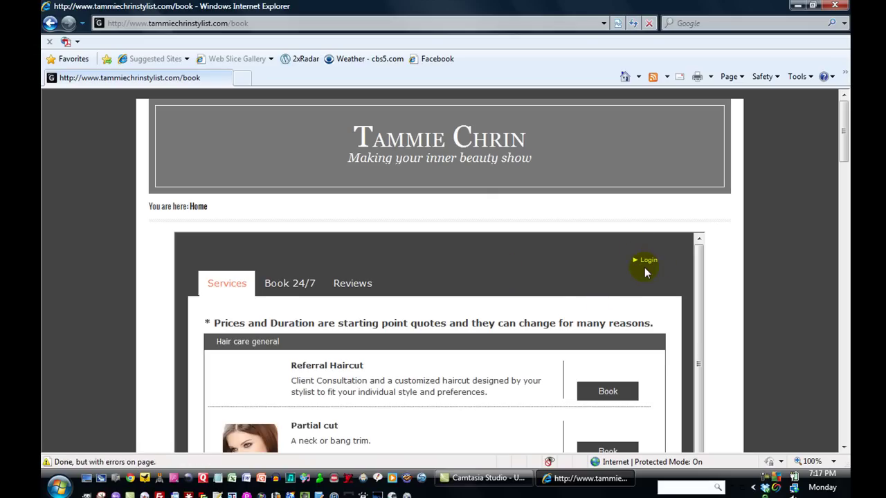
- Log in to the booking site with the customer's e-mail username and account password
left_click(648, 263)
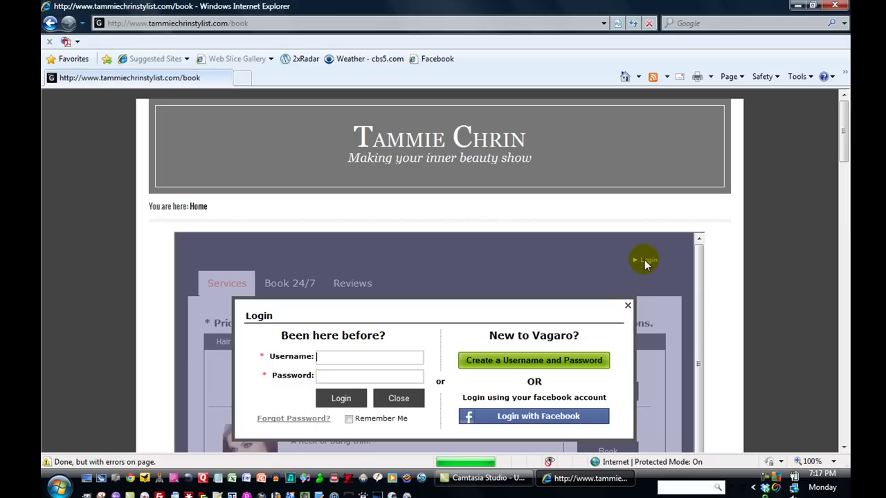
scroll(843, 138, "down", 2)
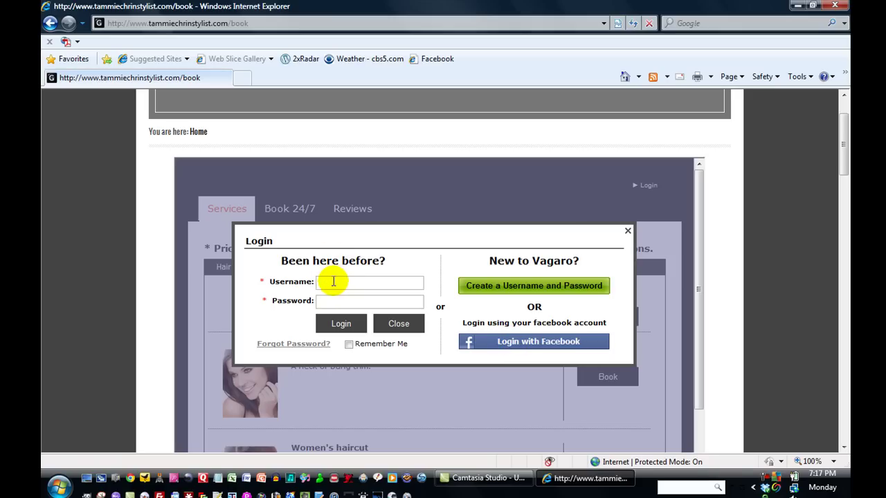
left_click(333, 282)
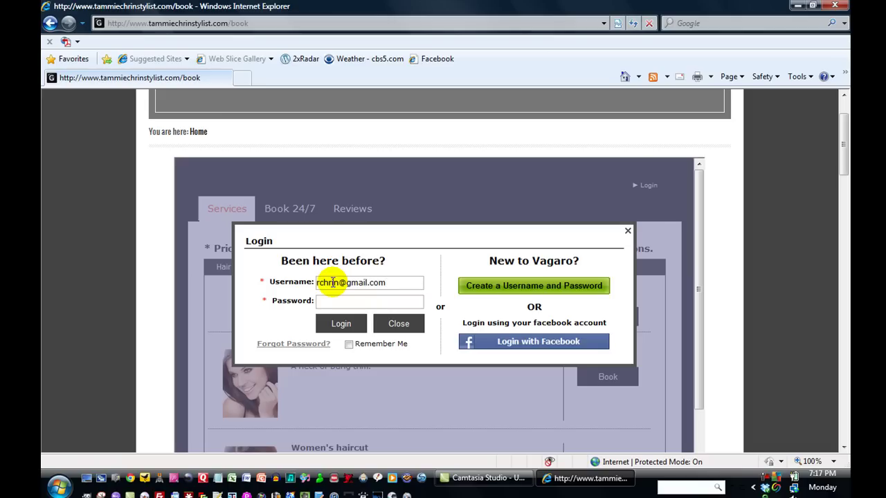
key("Tab")
type("••••••")
type("•••")
key("Return")
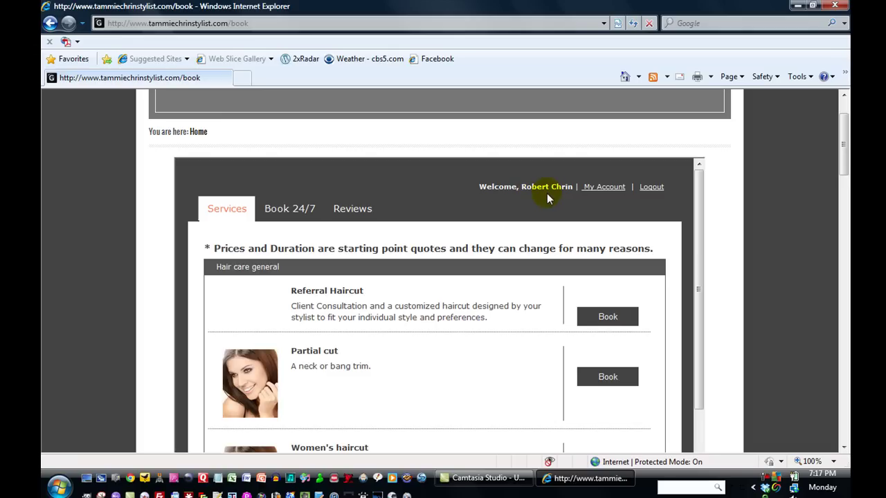
- Open My Account to view the Aug-11-2012 10:00 AM men's haircut appointment
left_click(600, 193)
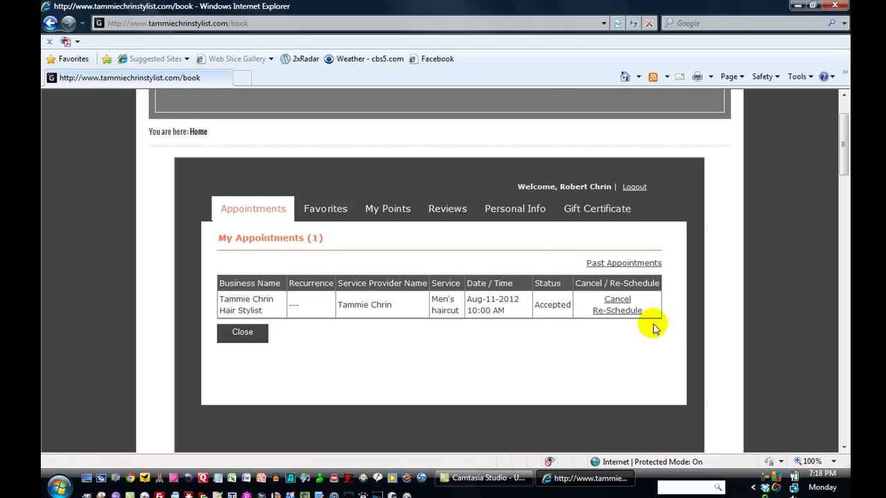
- Cancel the Aug-11-2012 men's haircut appointment and confirm with OK
left_click(616, 301)
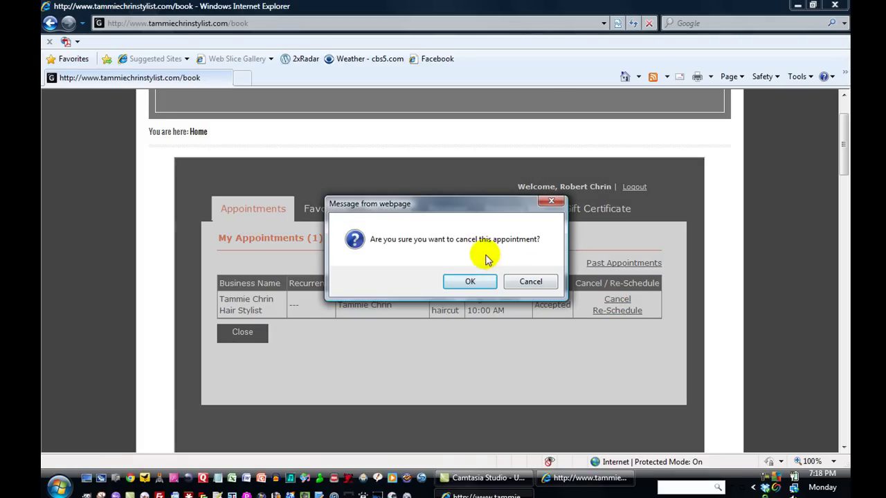
left_click(468, 283)
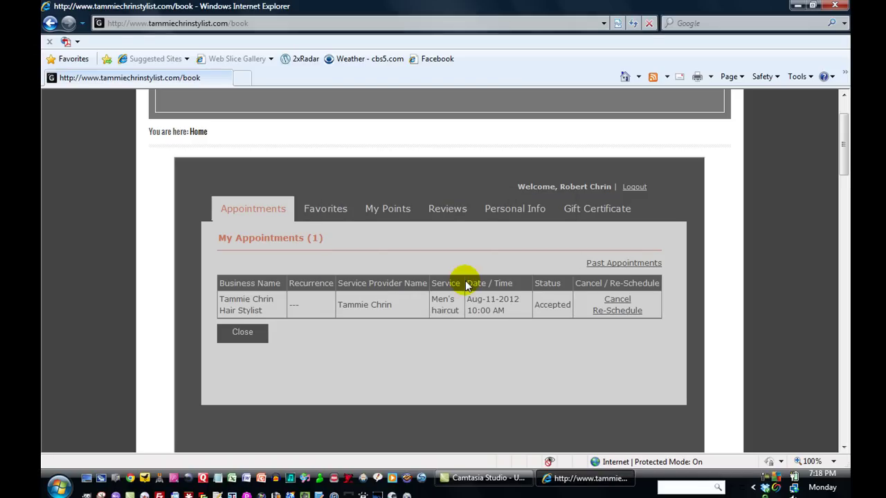